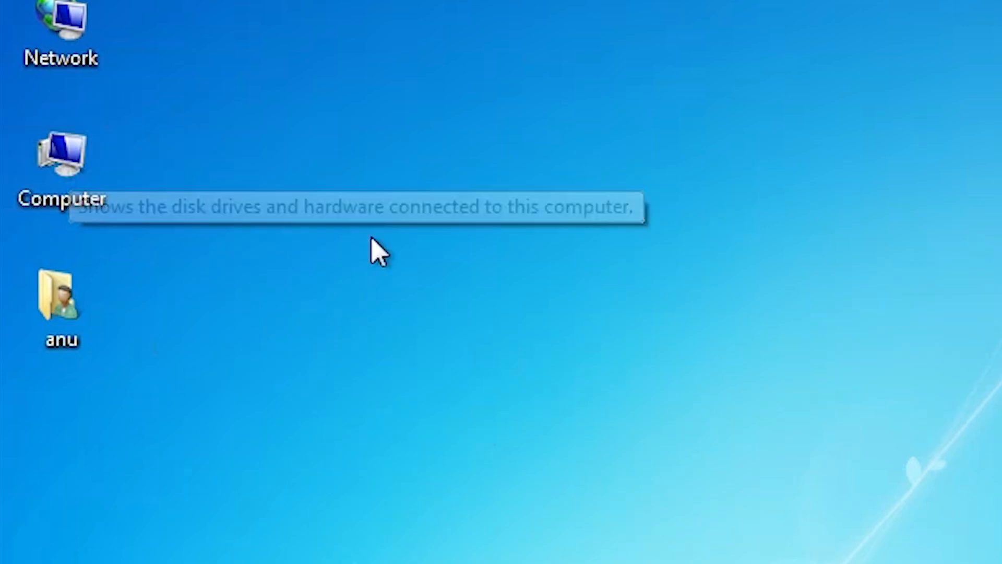
# Check the computer's Windows edition and system type in its system properties, and close the window
pyautogui.rightClick(81, 180)
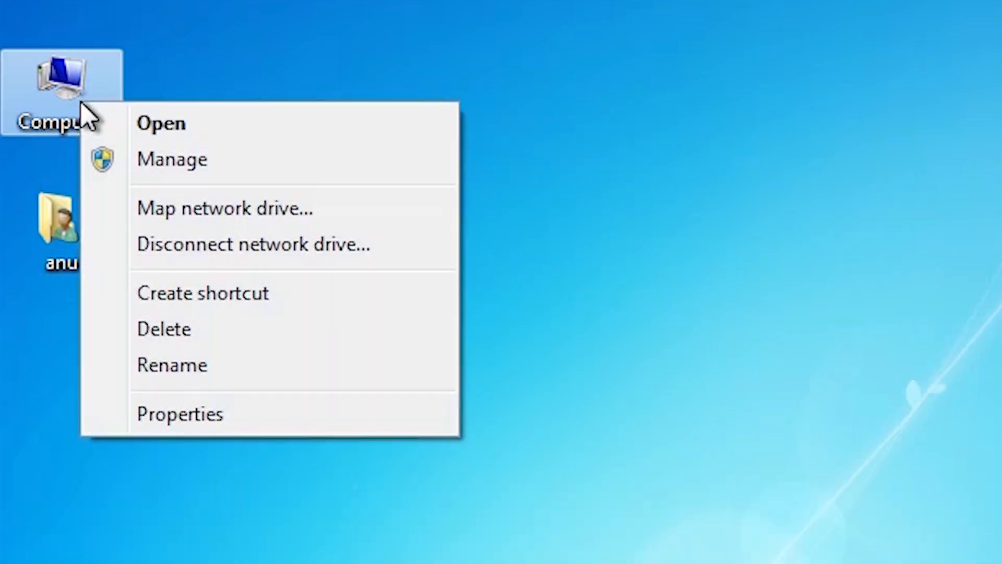
pyautogui.click(185, 488)
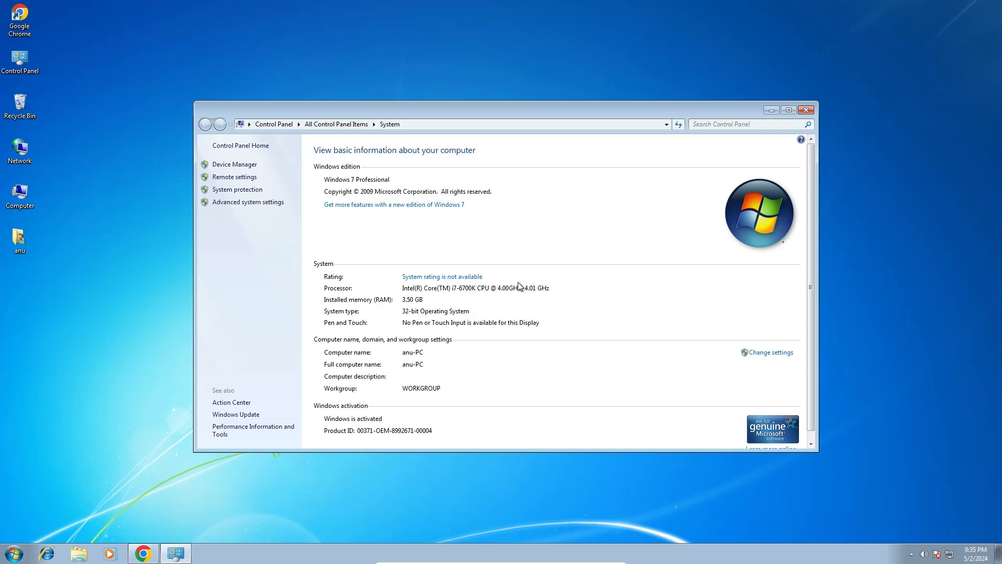
pyautogui.click(807, 111)
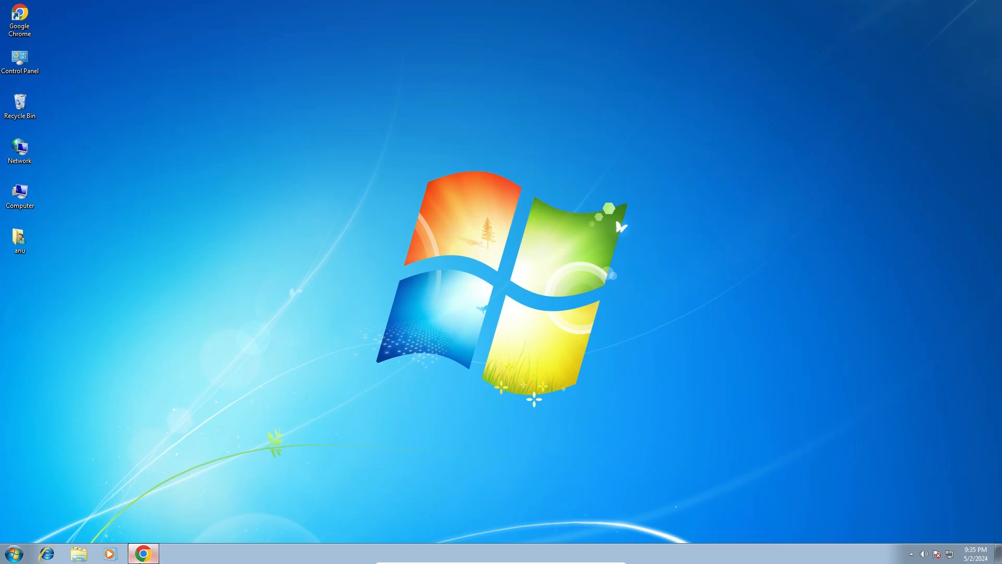
# Switch to Chrome, search Google for "epson l1800 printer driver", and open the first Epson India result in a new tab
pyautogui.click(142, 555)
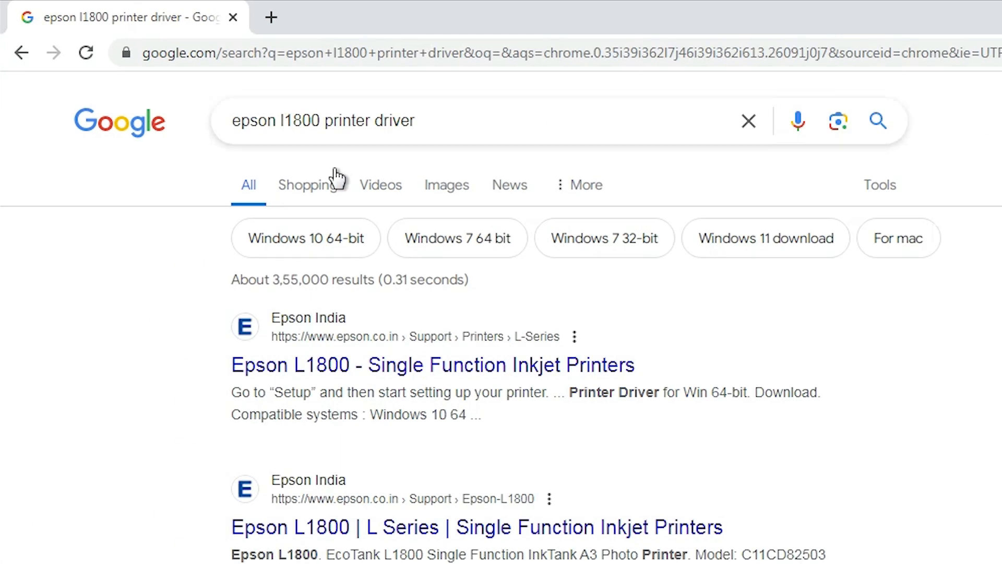
pyautogui.click(57, 274)
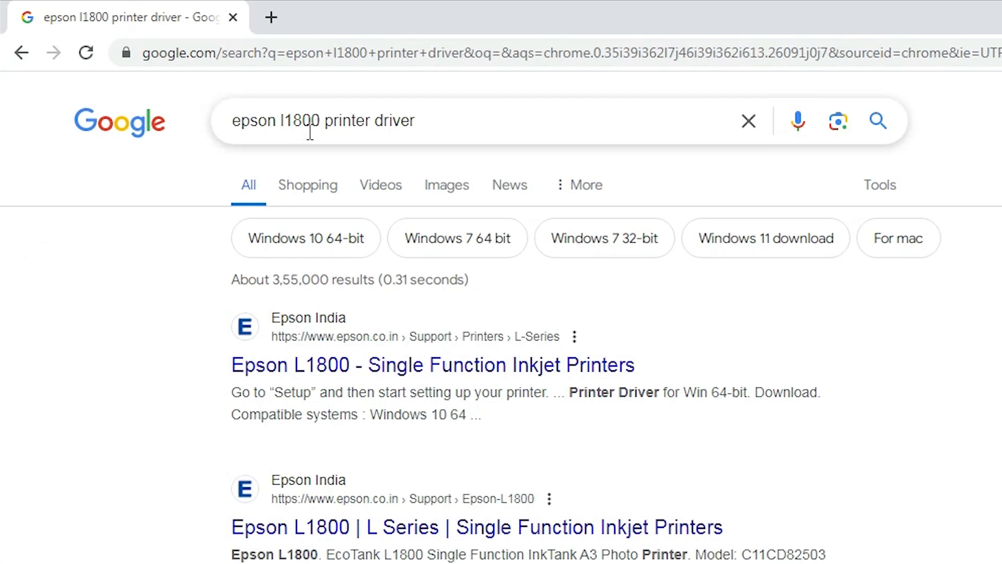
pyautogui.click(441, 125)
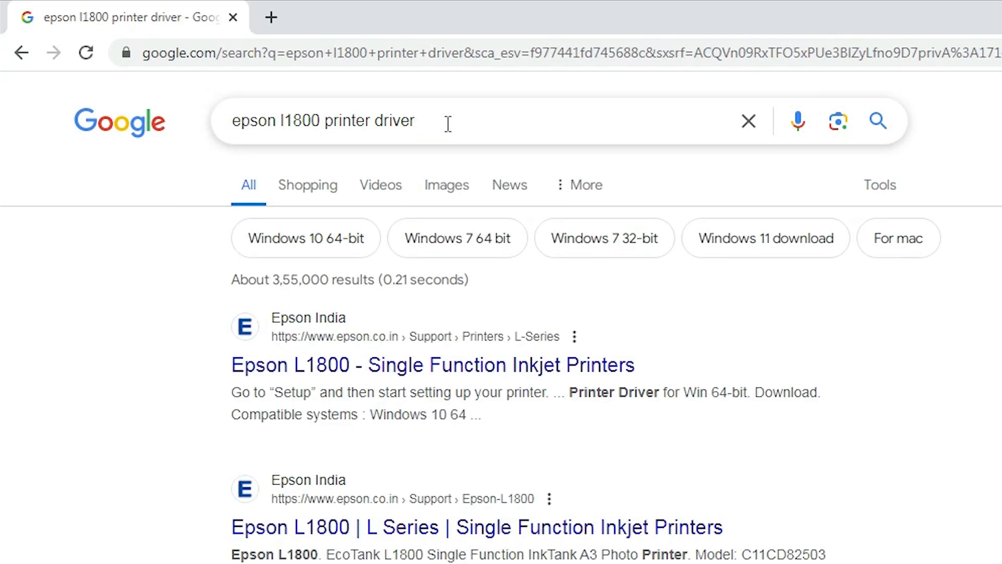
pyautogui.rightClick(296, 367)
pyautogui.click(347, 382)
pyautogui.click(376, 15)
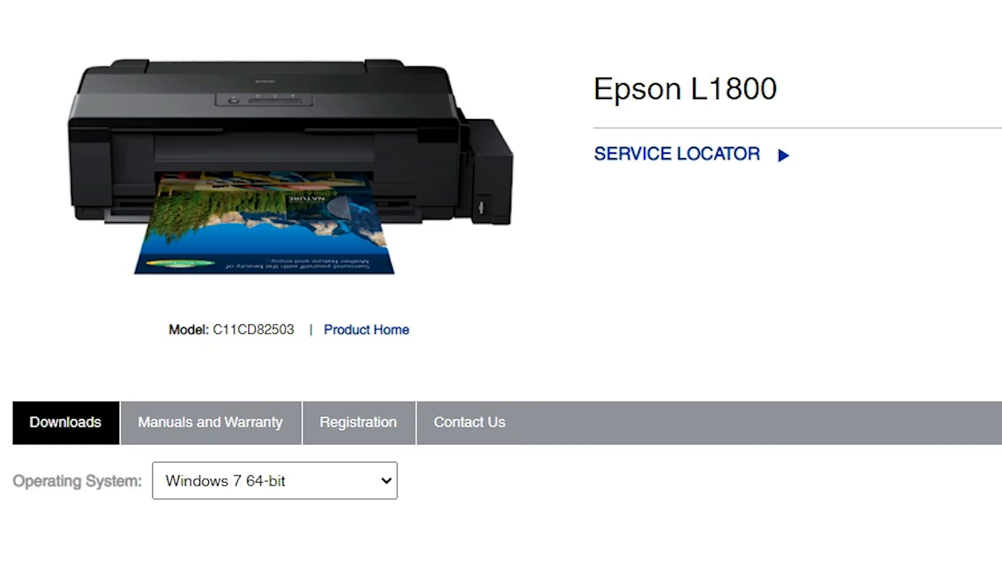
# Set the operating system for the Epson L1800 downloads to Windows 7 32-bit and apply it
pyautogui.scroll(-2, 501, 282)
pyautogui.scroll(-1, 88, 153)
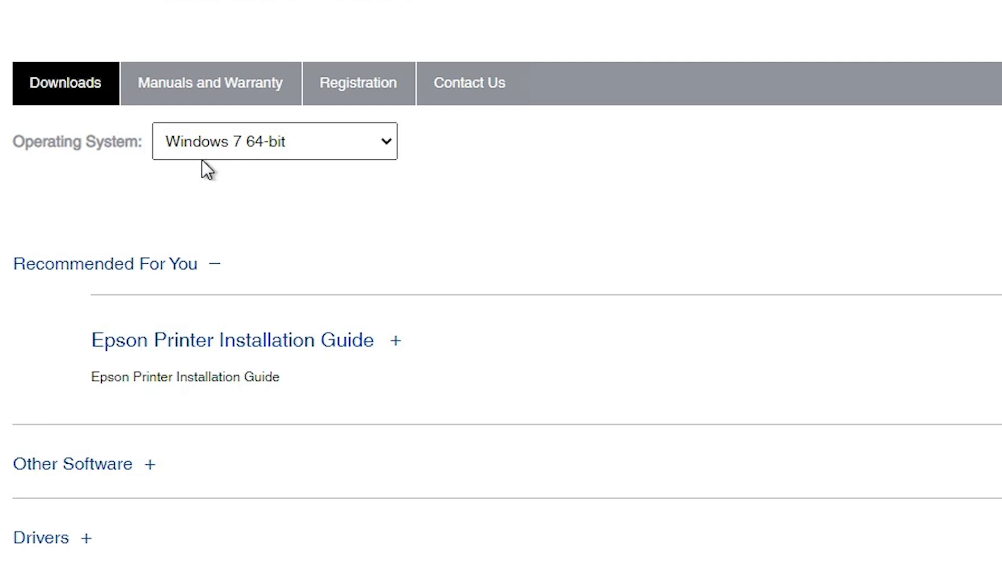
pyautogui.click(303, 138)
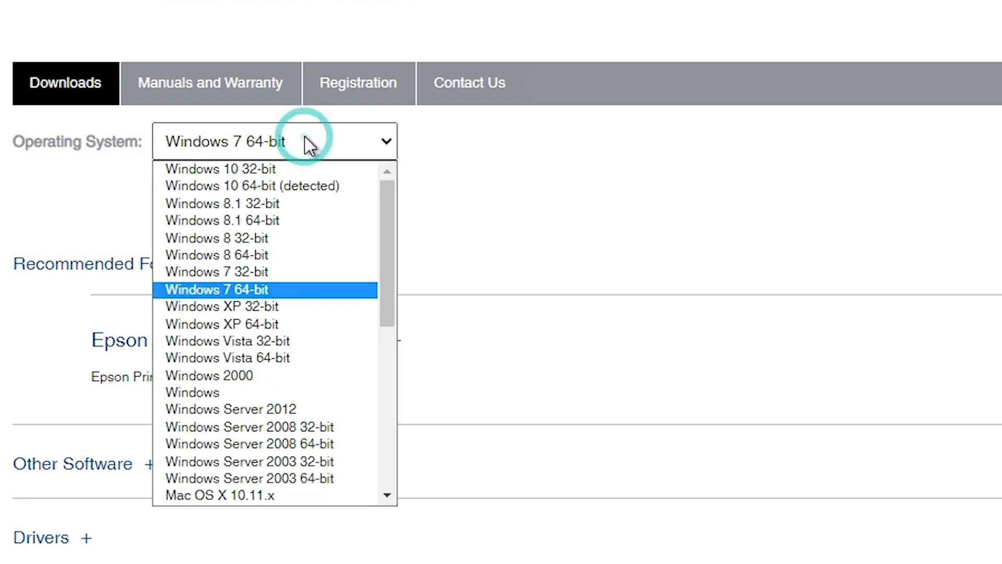
pyautogui.click(279, 276)
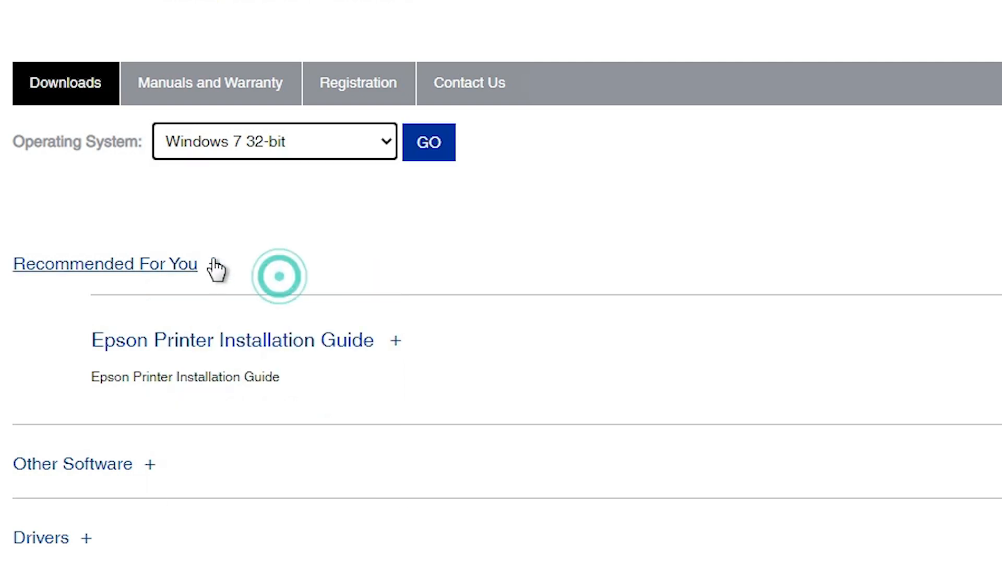
pyautogui.click(445, 156)
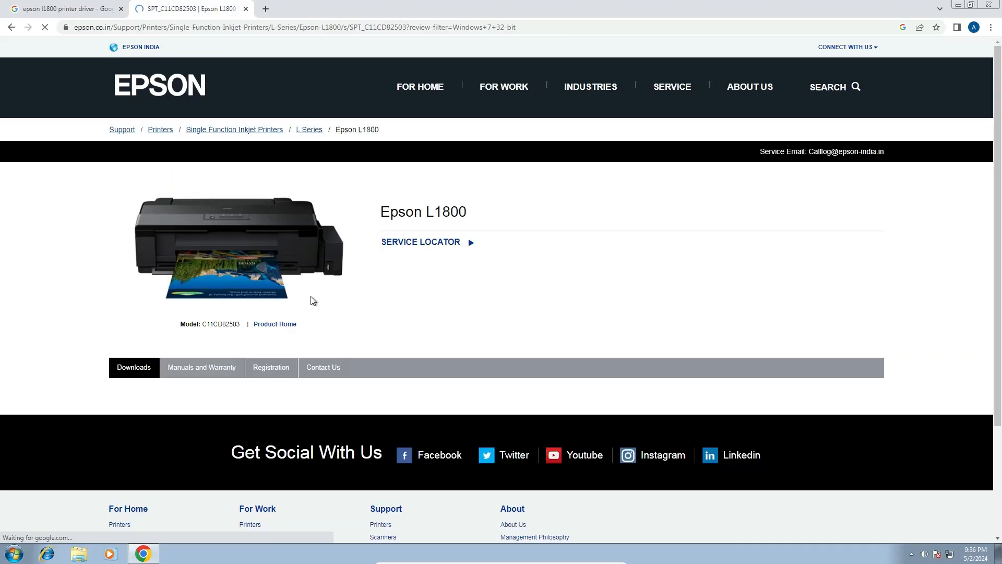
# Download the Printer Driver for Win 32-bit from the Drivers section and accept the license agreement
pyautogui.scroll(-5, 281, 371)
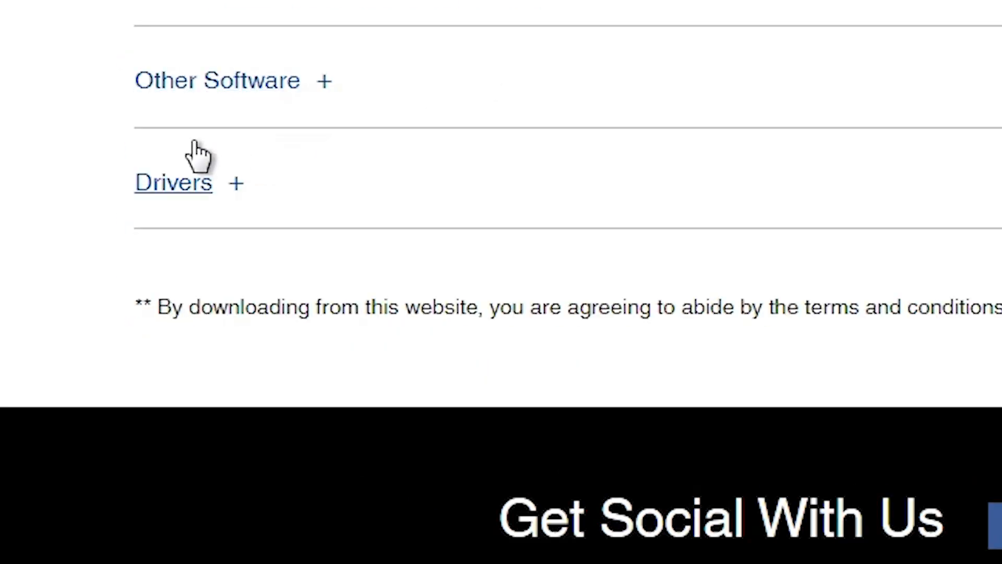
pyautogui.click(237, 184)
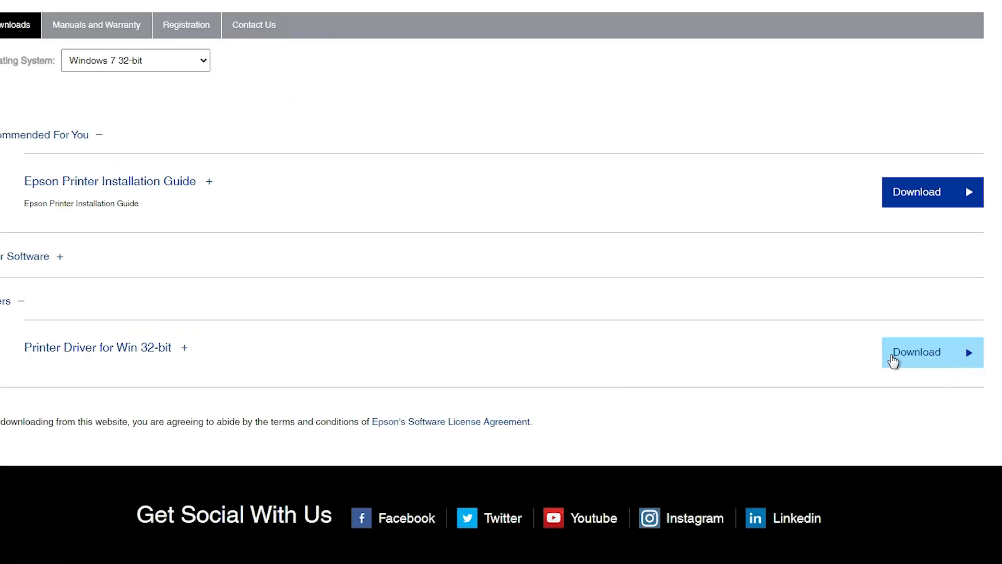
pyautogui.click(905, 359)
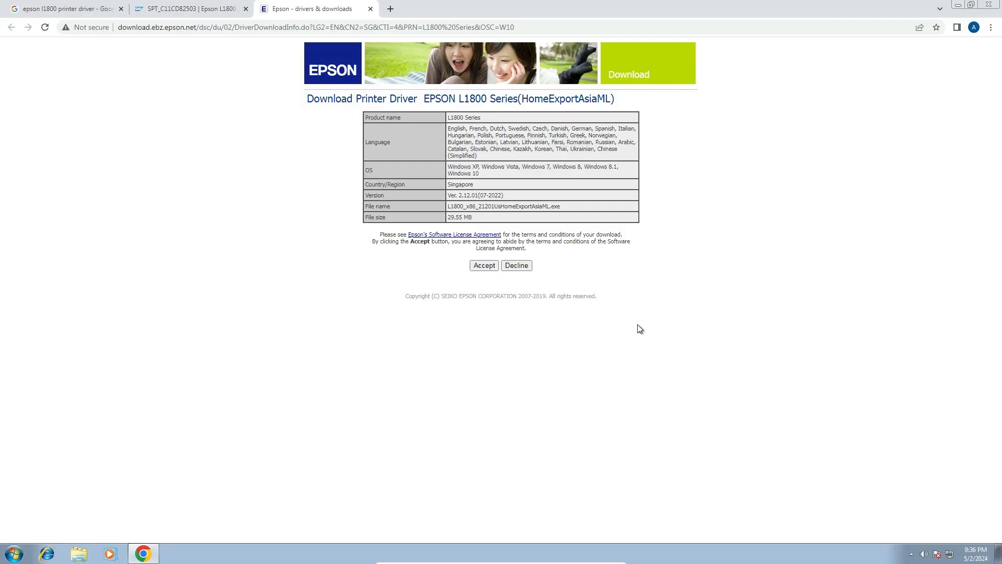
pyautogui.click(492, 268)
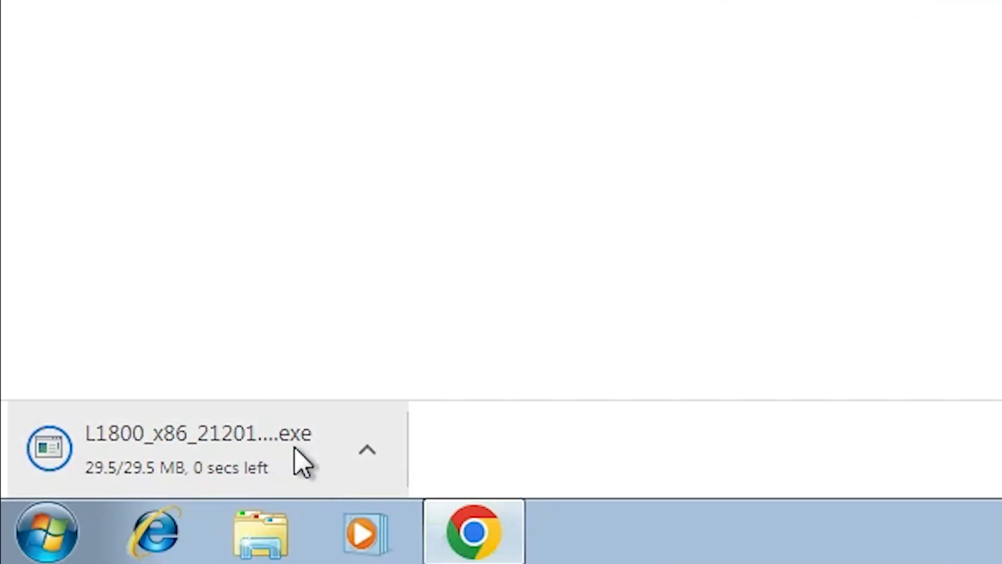
# Show the downloaded L1800 driver file in its folder, move it to the desktop, and close the folder window
pyautogui.click(902, 443)
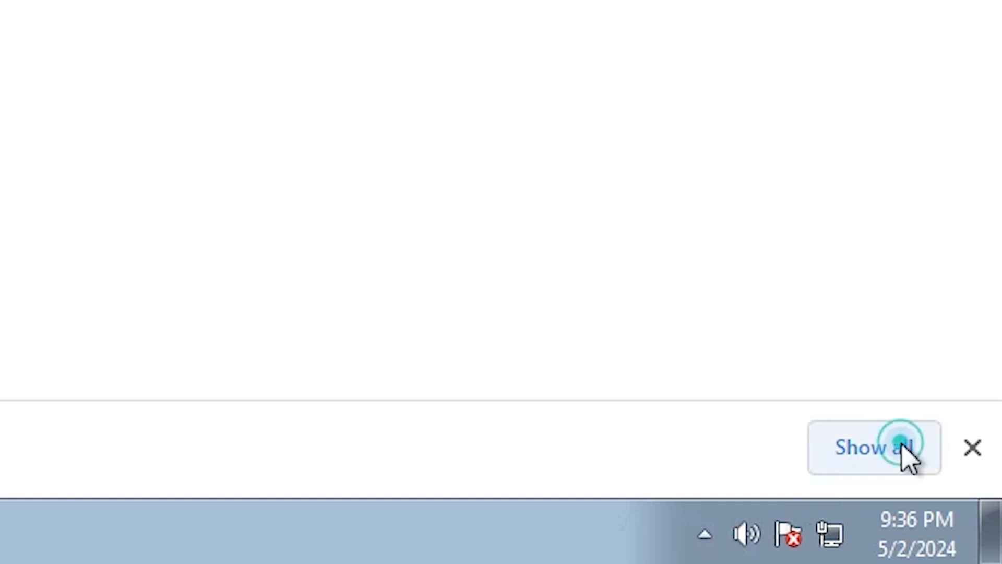
pyautogui.click(268, 242)
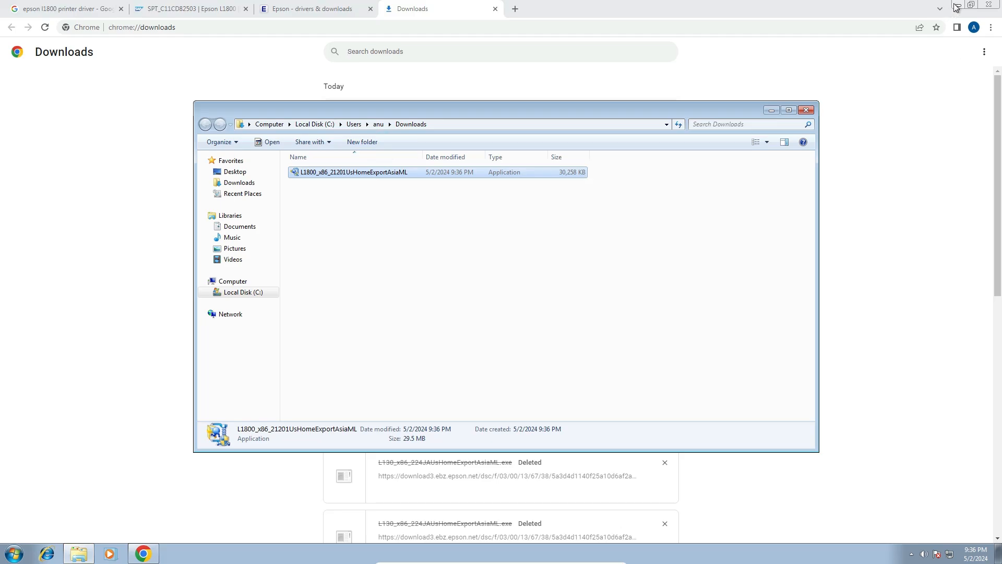
pyautogui.click(957, 6)
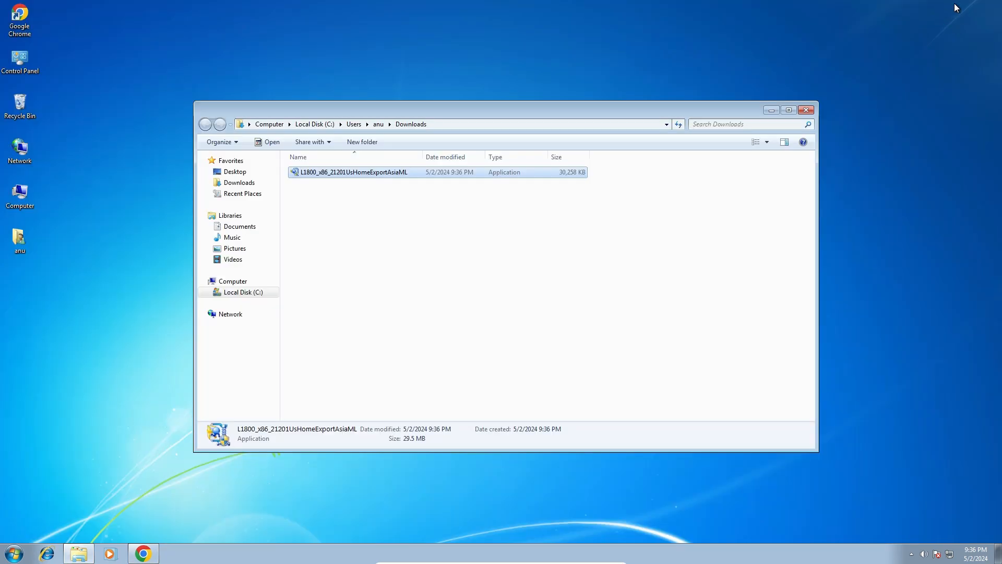
pyautogui.moveTo(715, 153); pyautogui.dragTo(4, 462)
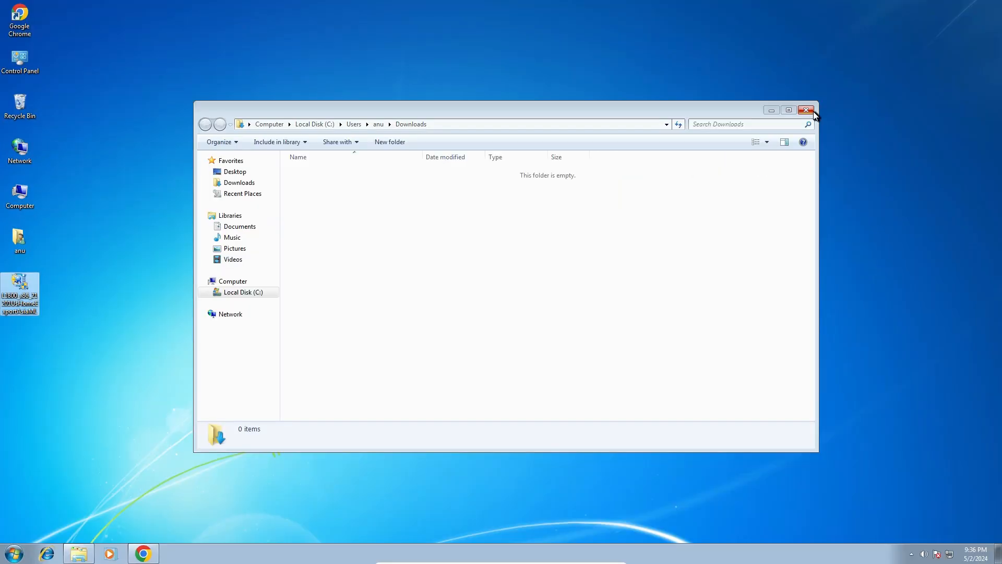
pyautogui.click(815, 113)
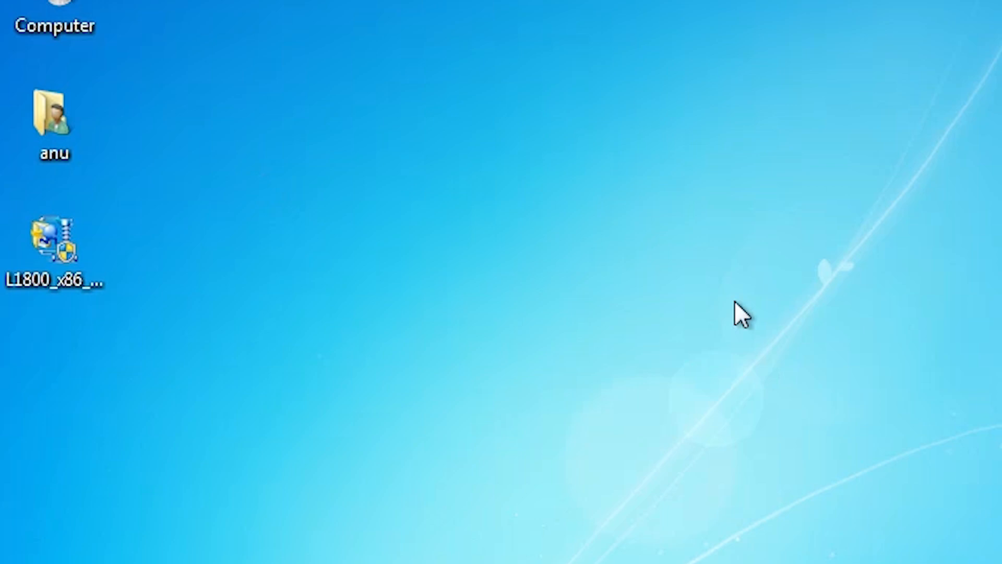
# Extract the L1800 driver installer's files into a folder on the desktop, keeping the proposed destination path
pyautogui.doubleClick(32, 282)
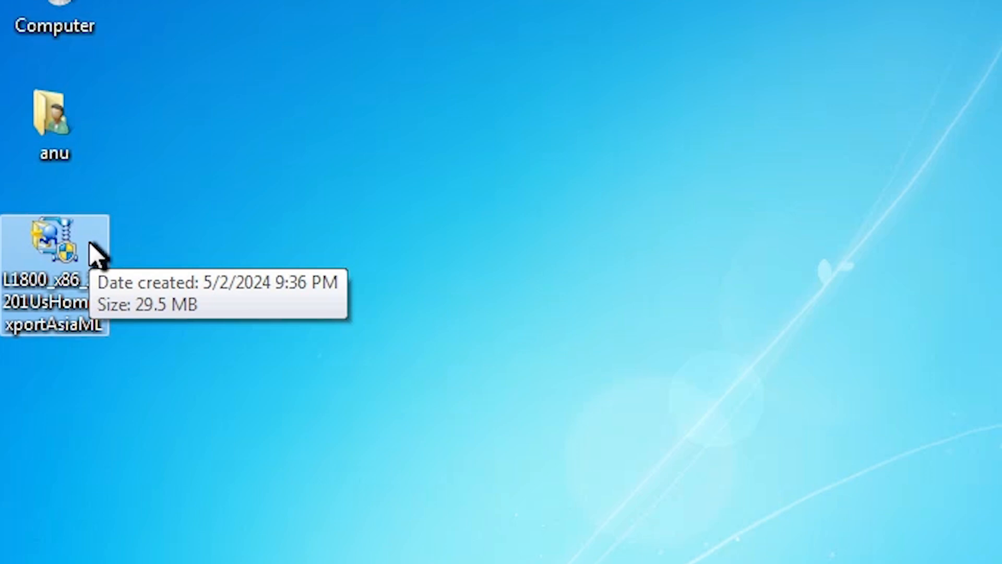
pyautogui.rightClick(89, 242)
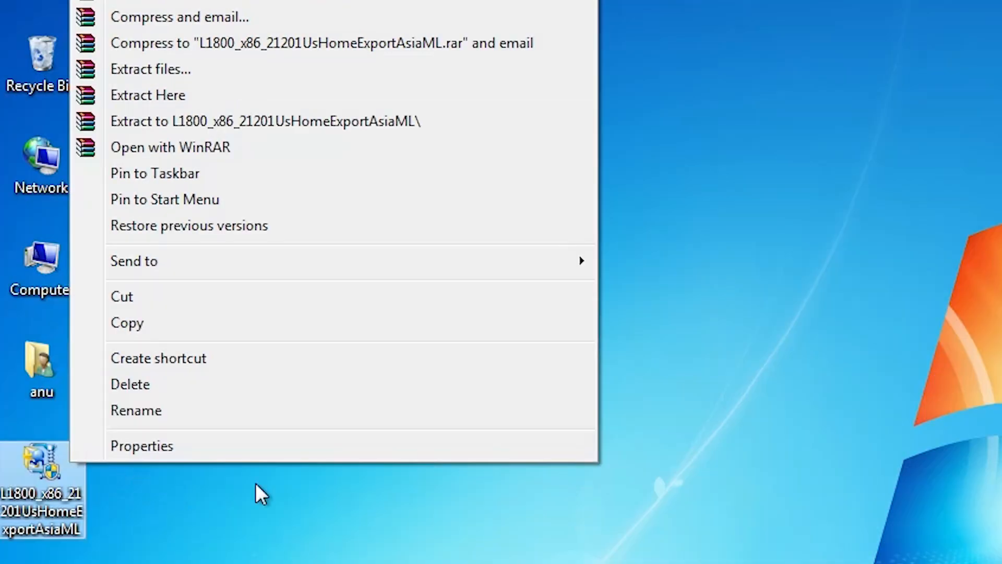
pyautogui.click(203, 69)
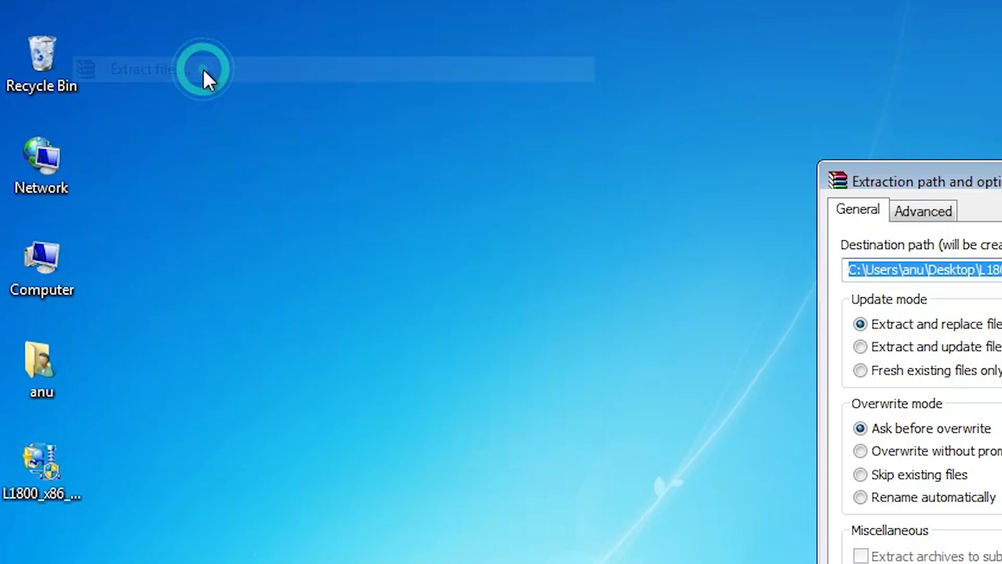
pyautogui.click(546, 513)
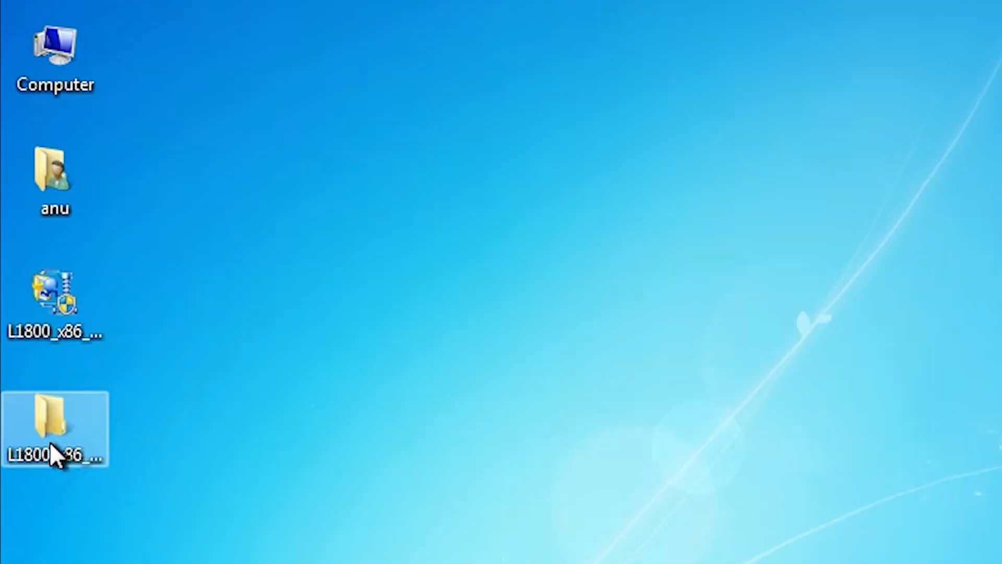
# Examine the extracted L1800 driver folder down to its WINX86 subfolder, and close the window
pyautogui.doubleClick(49, 442)
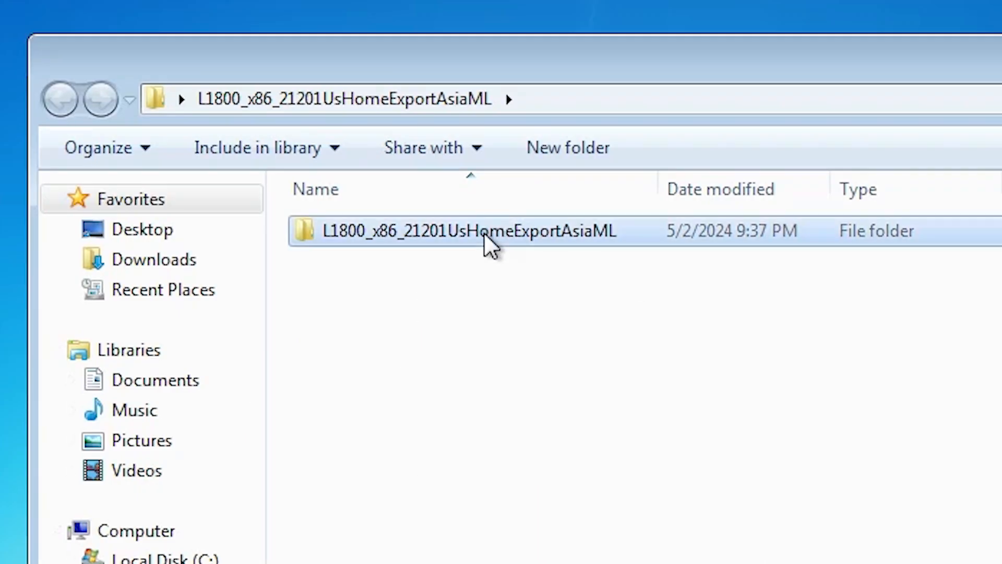
pyautogui.doubleClick(484, 233)
pyautogui.doubleClick(392, 230)
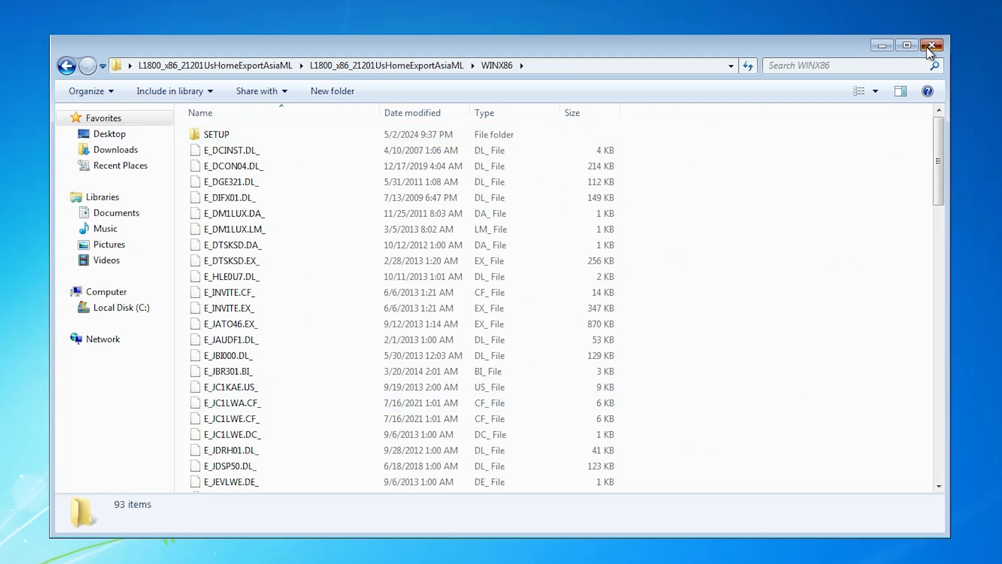
pyautogui.click(929, 47)
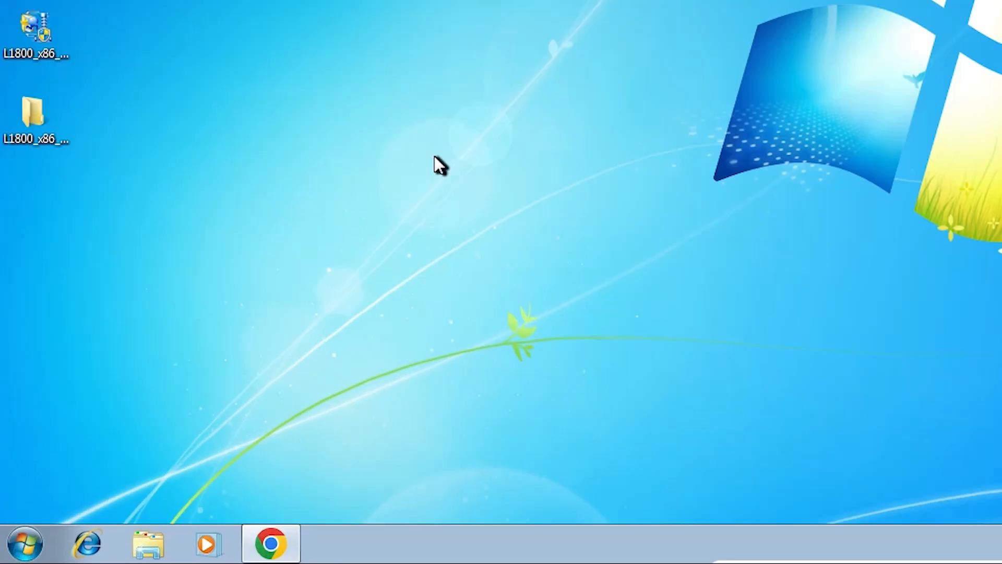
# Start adding a printer from Devices and Printers in Control Panel, and close the window behind the wizard
pyautogui.click(19, 549)
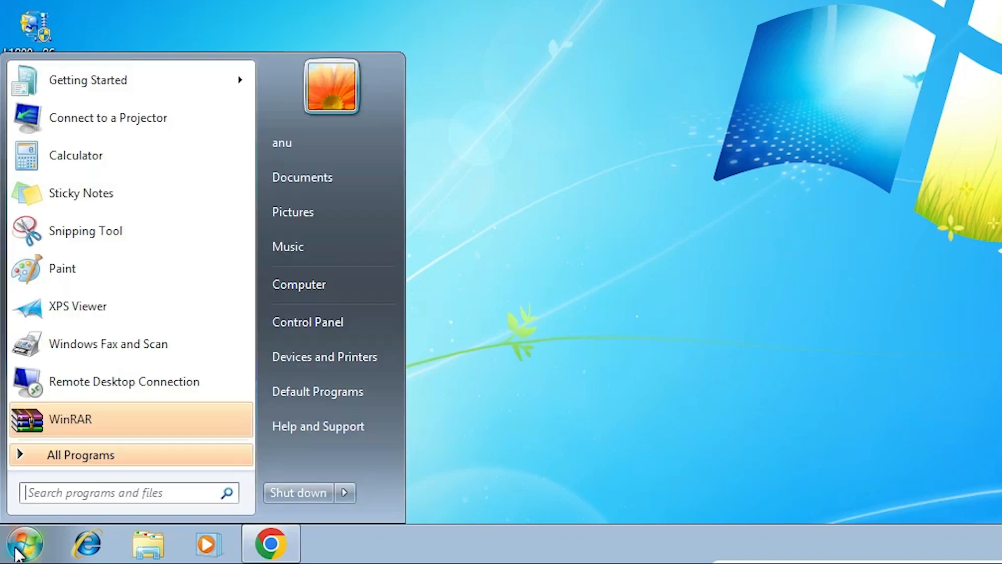
pyautogui.click(362, 320)
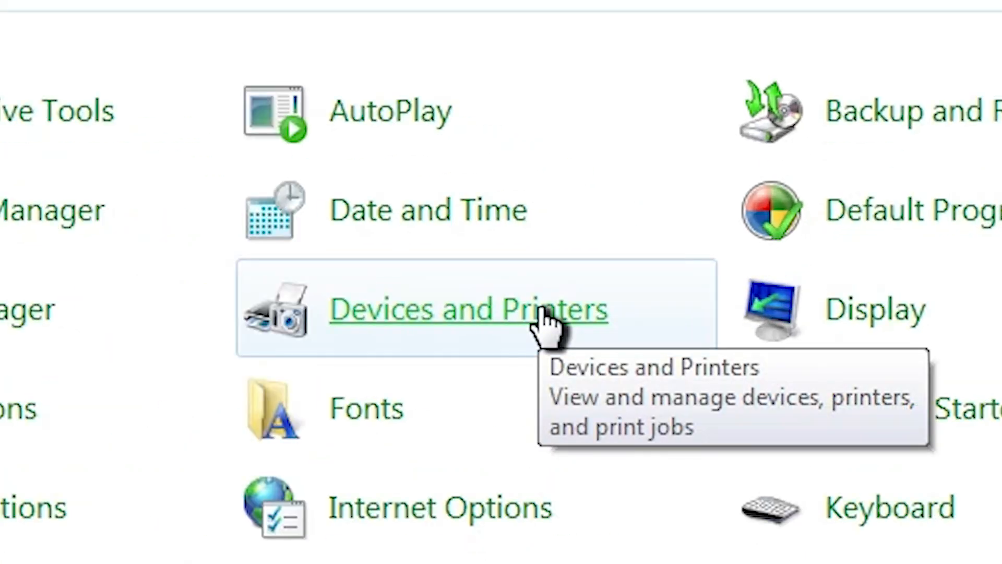
pyautogui.click(542, 320)
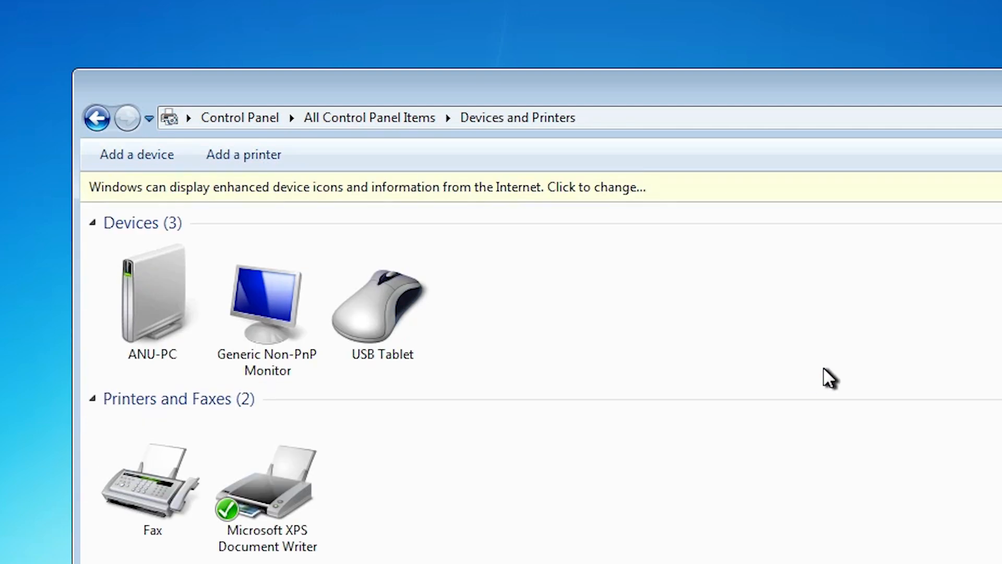
pyautogui.click(269, 161)
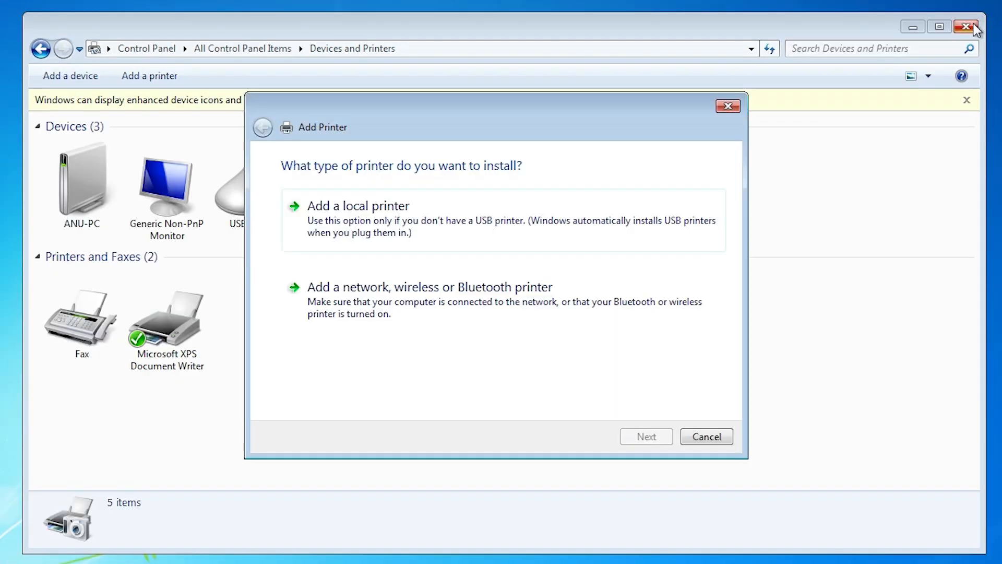
pyautogui.click(975, 30)
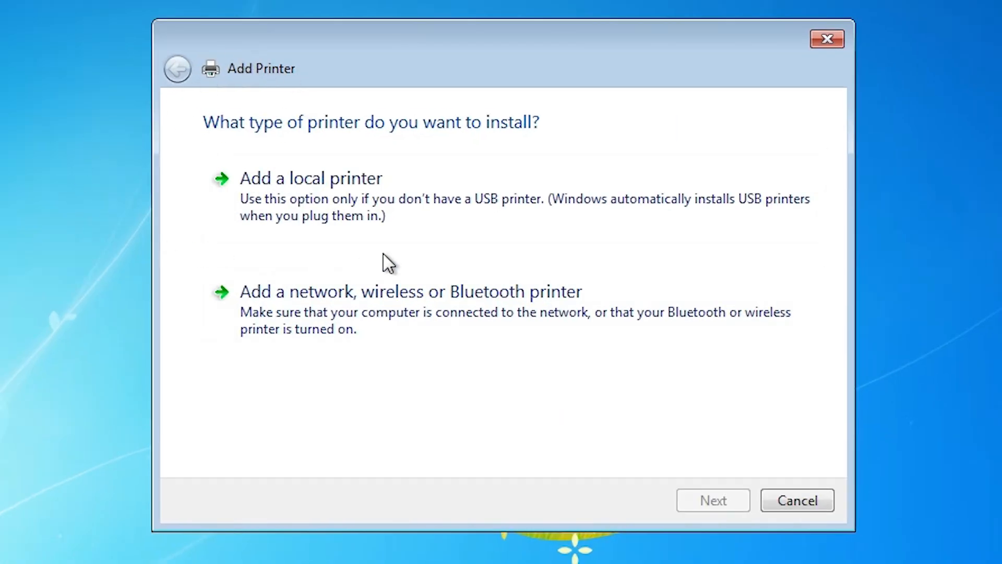
# Choose to add a local printer and set its existing port to USB001 (Local Port)
pyautogui.click(291, 198)
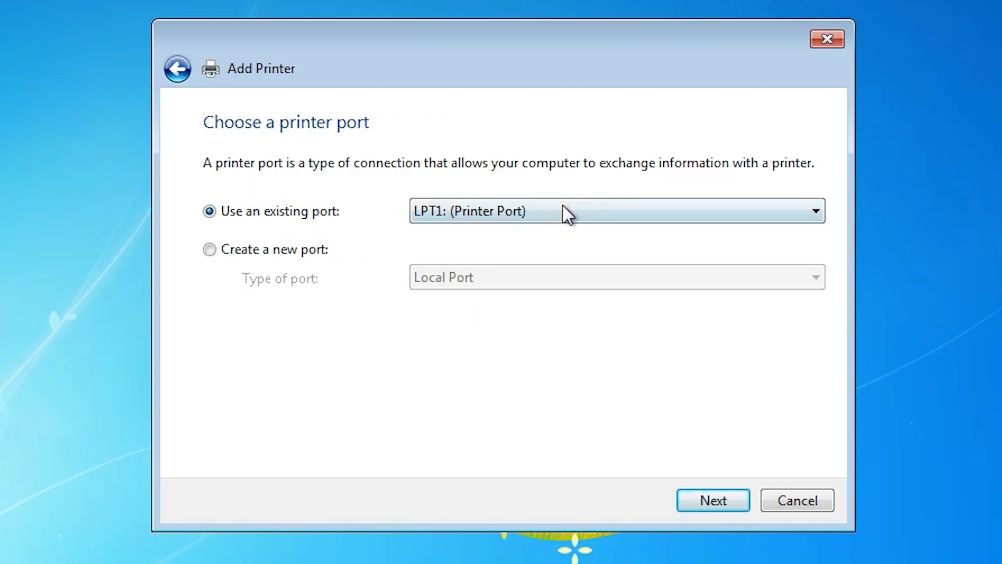
pyautogui.click(500, 207)
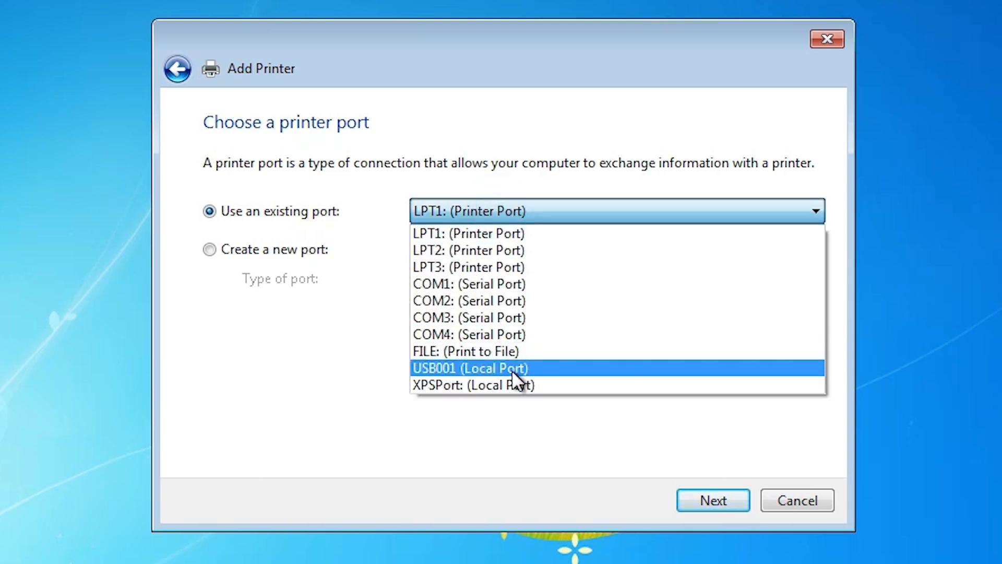
pyautogui.click(543, 368)
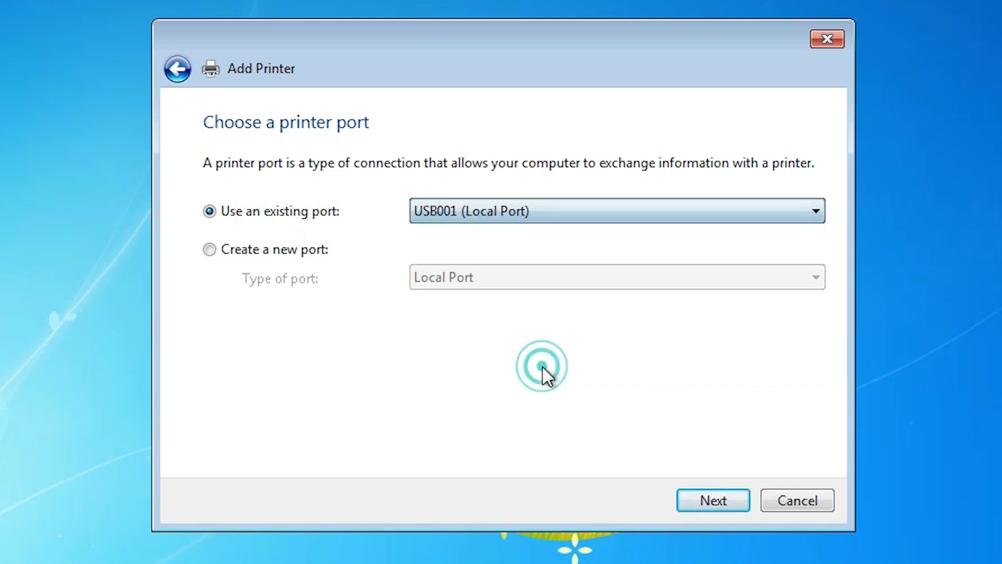
# Load the printer driver from disk using E_JF1LWE in the WINX86 subfolder of the extracted L1800 folder on the desktop
pyautogui.click(707, 509)
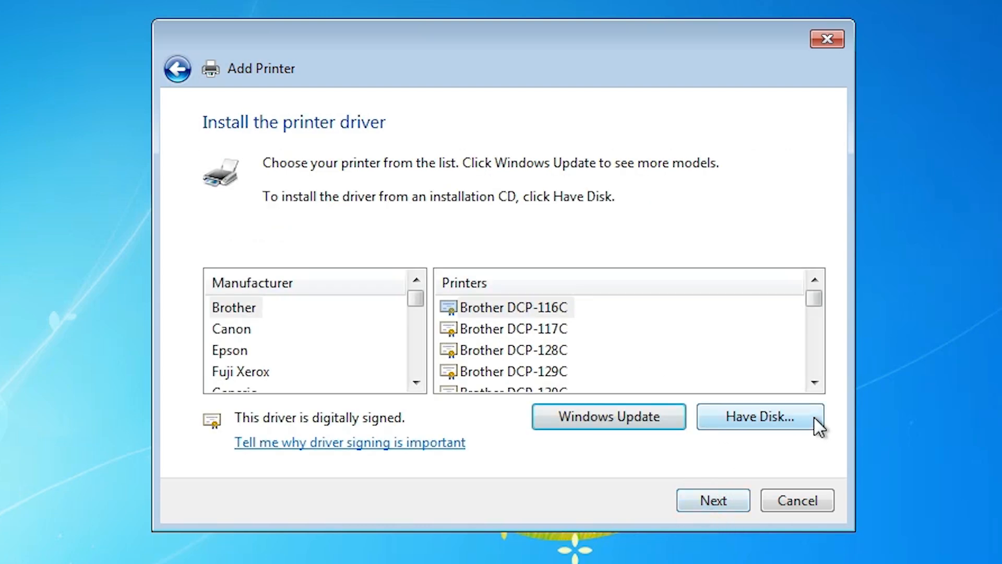
pyautogui.click(814, 420)
pyautogui.click(707, 389)
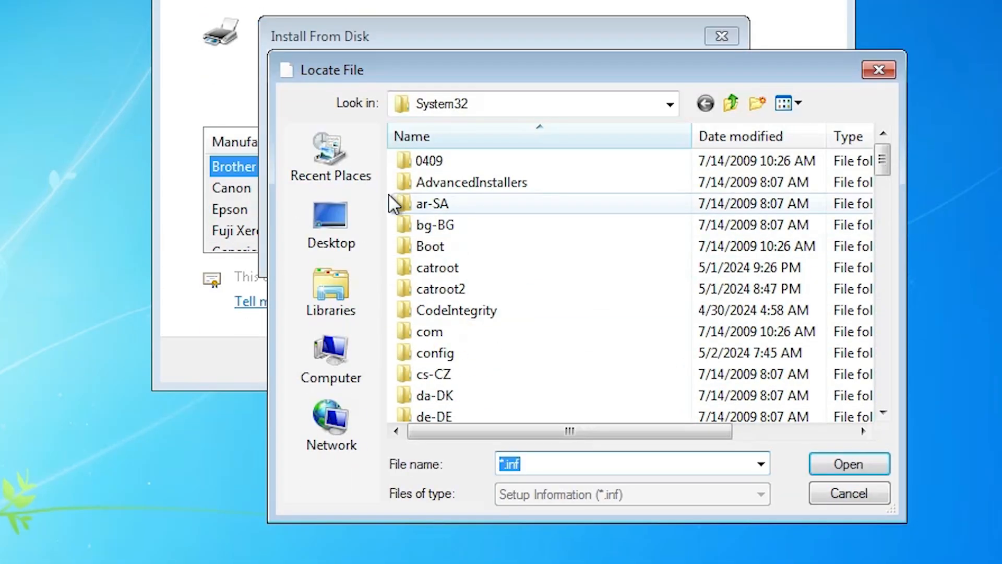
pyautogui.click(352, 201)
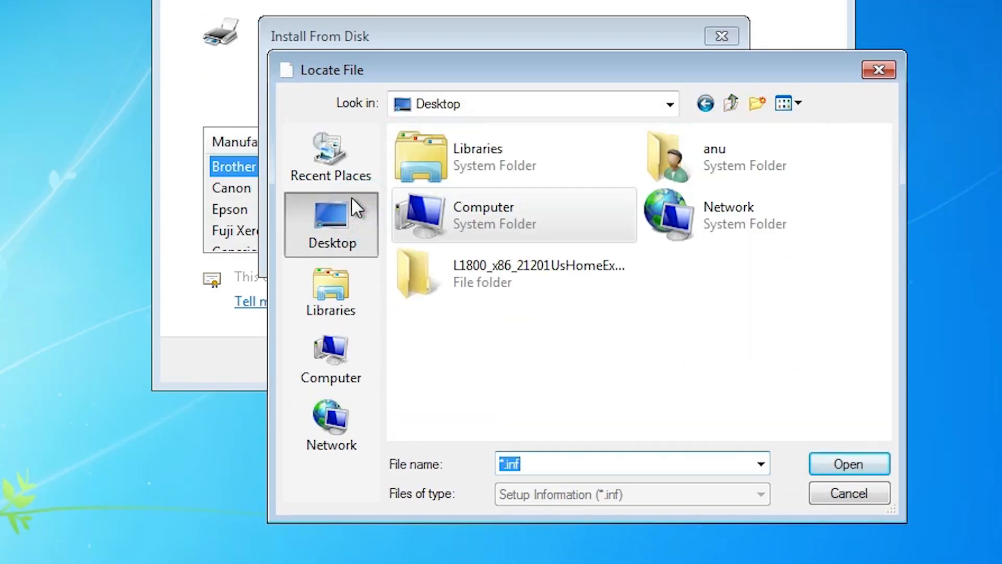
pyautogui.click(498, 272)
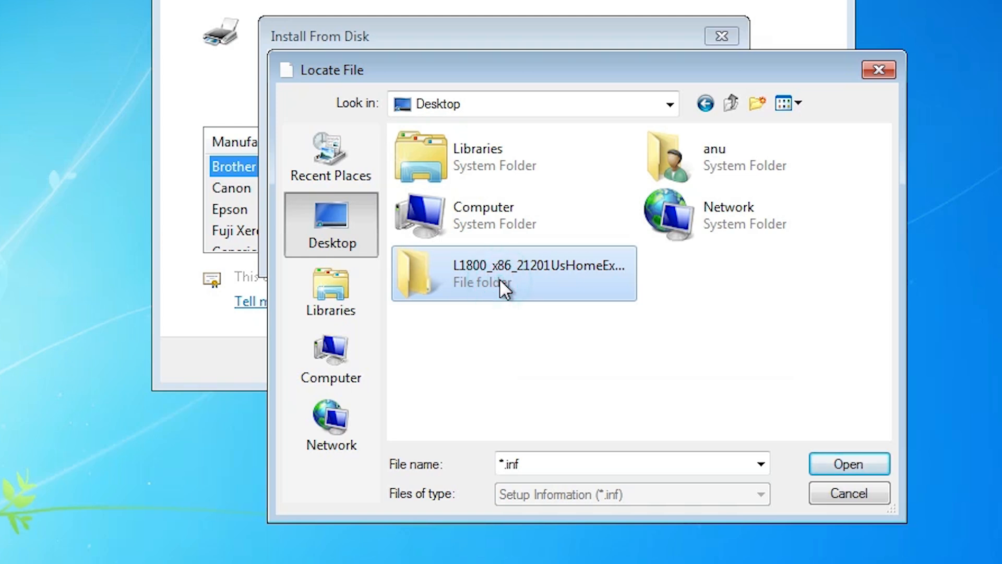
pyautogui.doubleClick(499, 277)
pyautogui.doubleClick(531, 155)
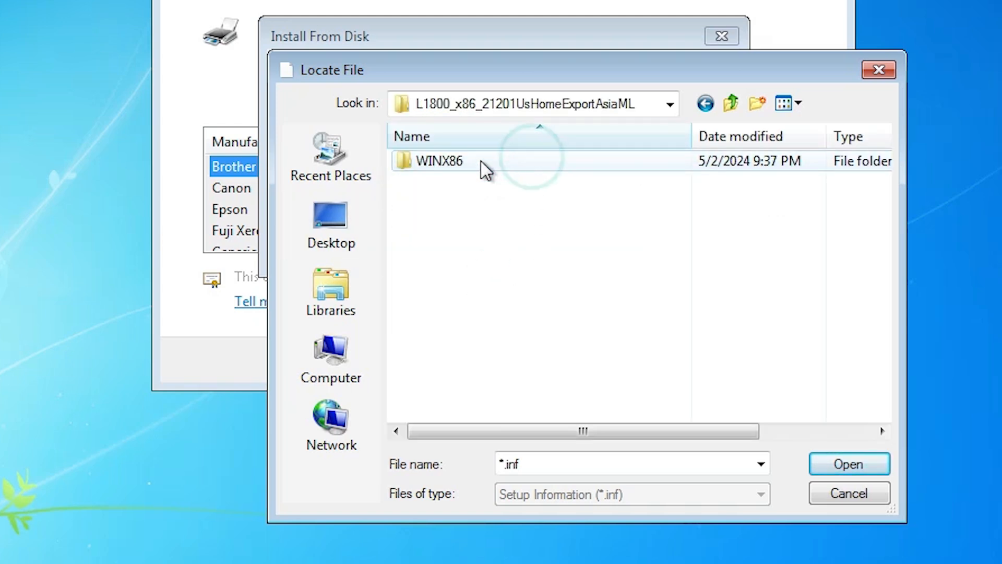
pyautogui.doubleClick(481, 161)
pyautogui.click(420, 188)
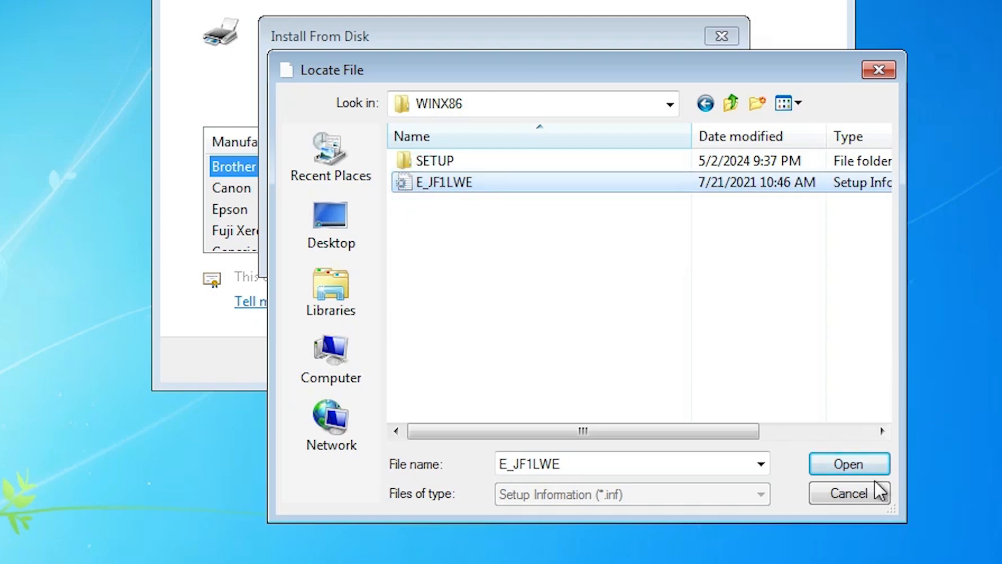
pyautogui.click(846, 463)
pyautogui.click(673, 219)
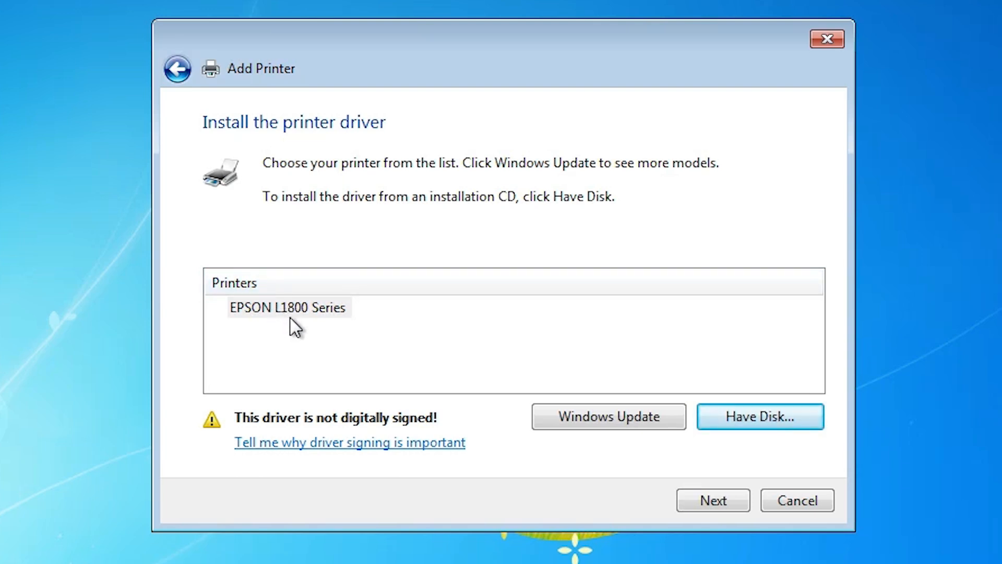
# Select the EPSON L1800 Series driver and shorten the printer name to EPSON L1800
pyautogui.click(338, 312)
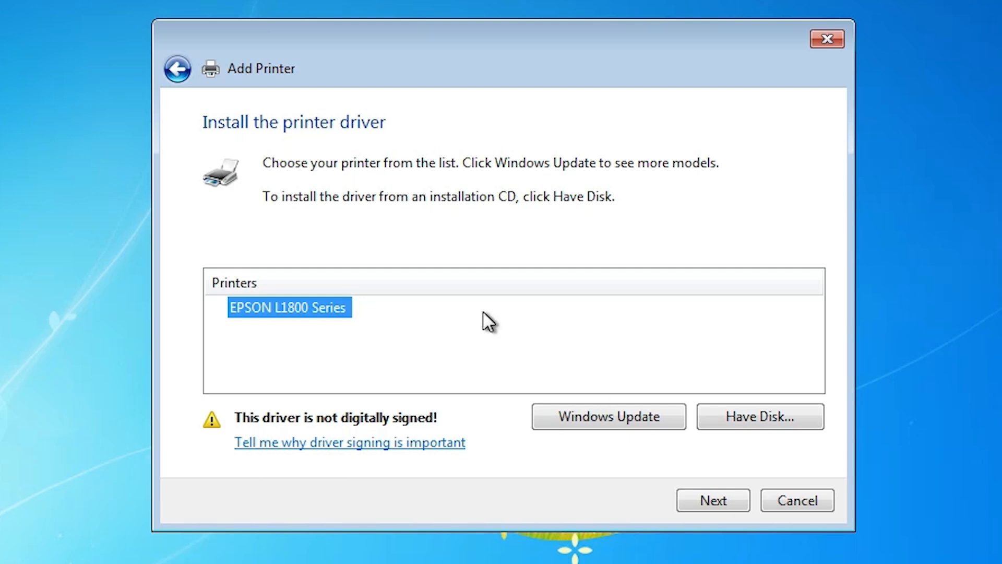
pyautogui.click(694, 502)
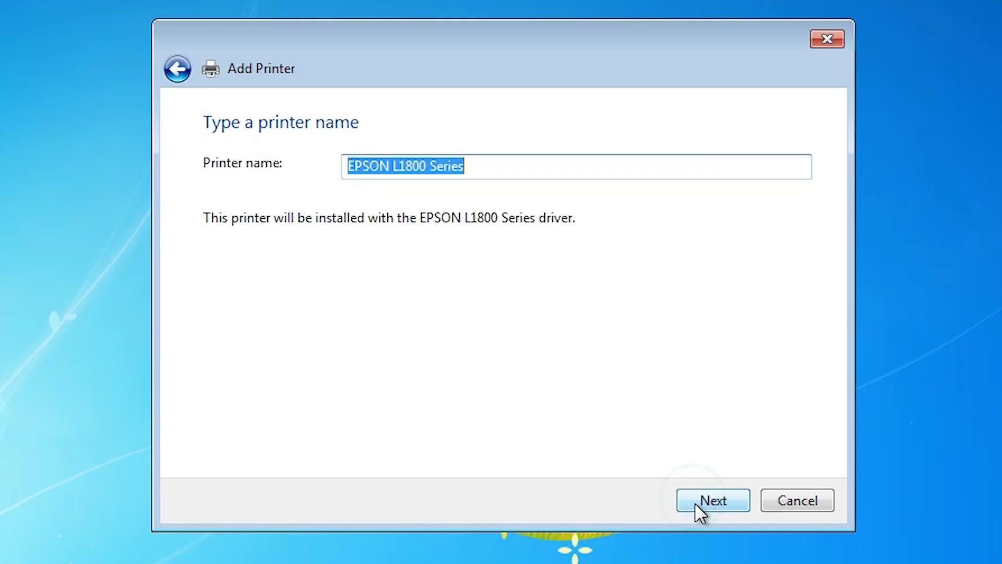
pyautogui.moveTo(487, 166); pyautogui.dragTo(429, 168)
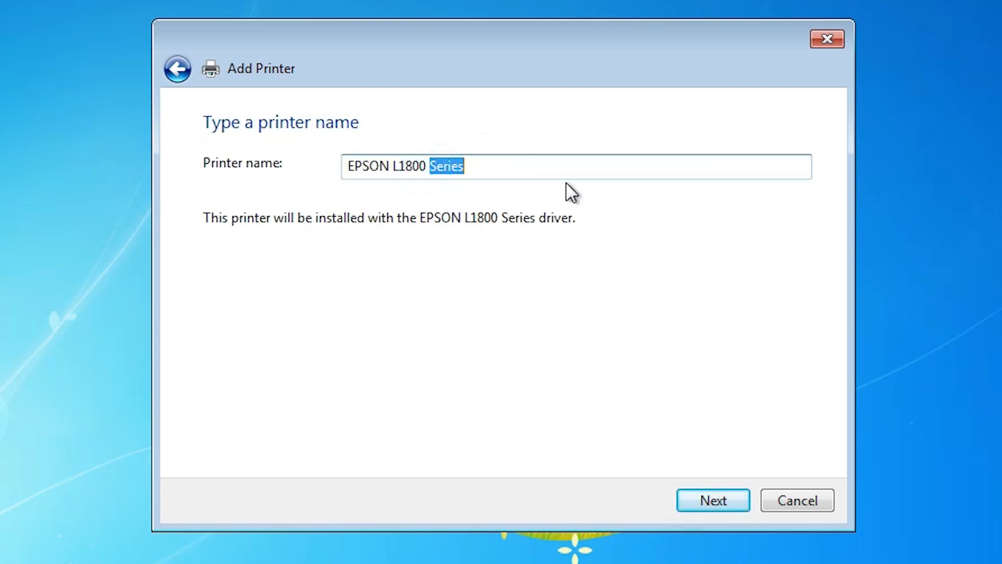
pyautogui.press('BackSpace')
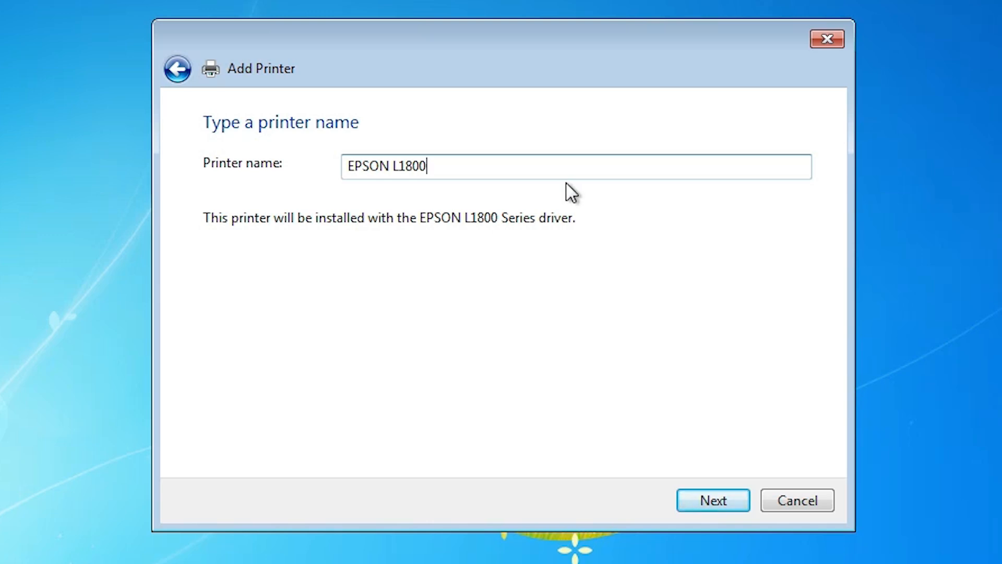
pyautogui.click(717, 501)
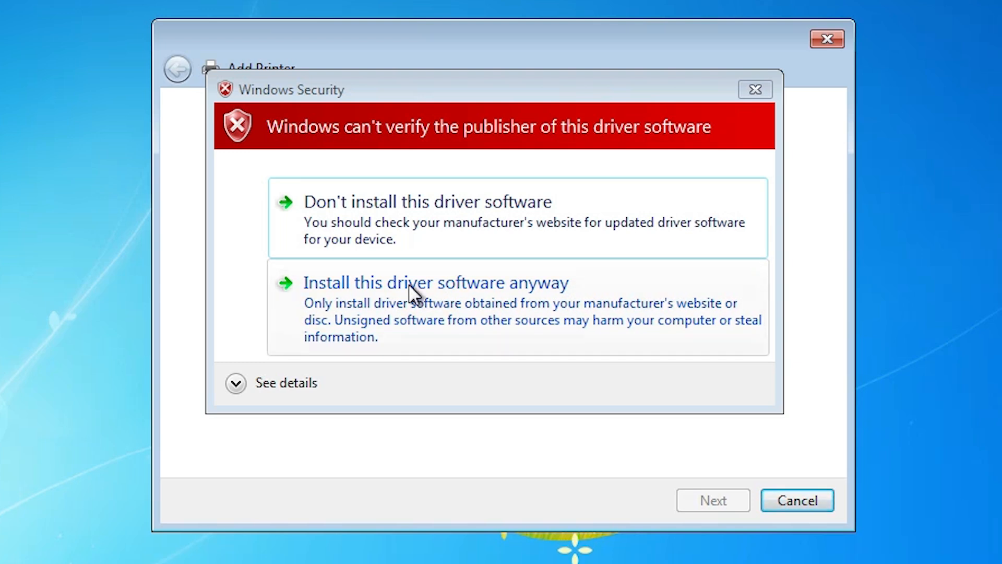
# Allow the unverified driver software to install anyway, and finish the Add Printer wizard without printing a test page
pyautogui.click(544, 313)
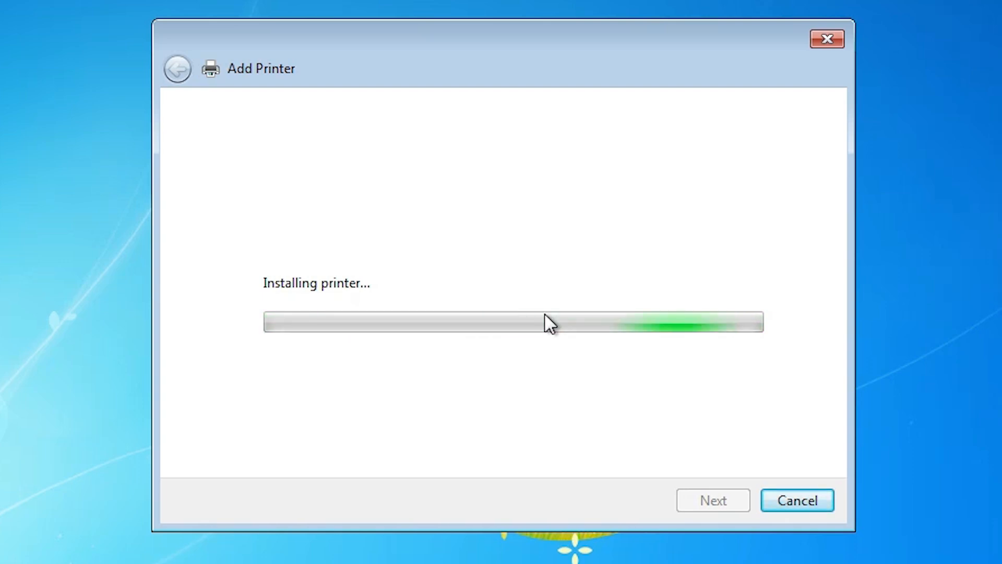
pyautogui.click(545, 314)
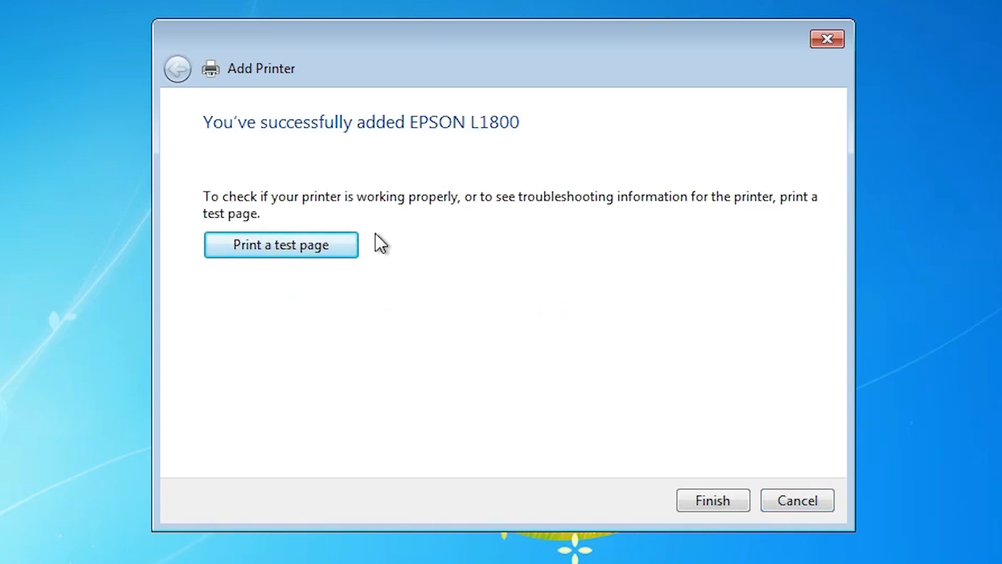
pyautogui.click(746, 501)
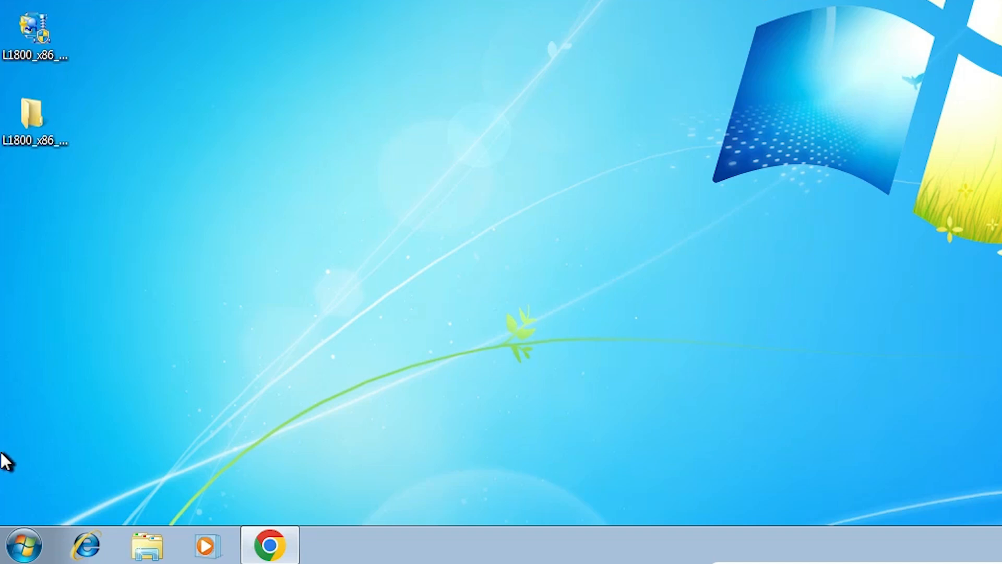
# Open Devices and Printers in Control Panel
pyautogui.click(24, 545)
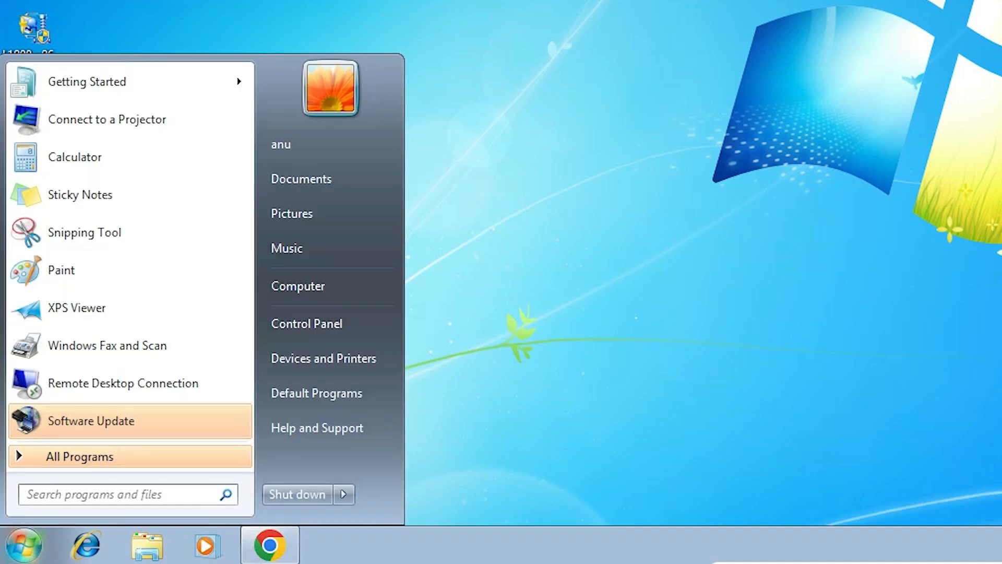
pyautogui.click(339, 329)
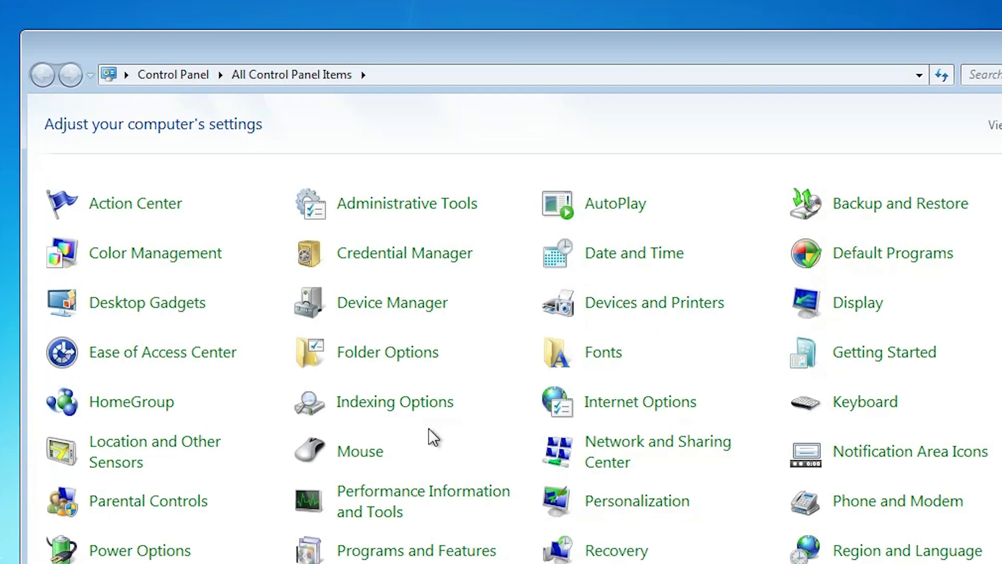
pyautogui.click(662, 308)
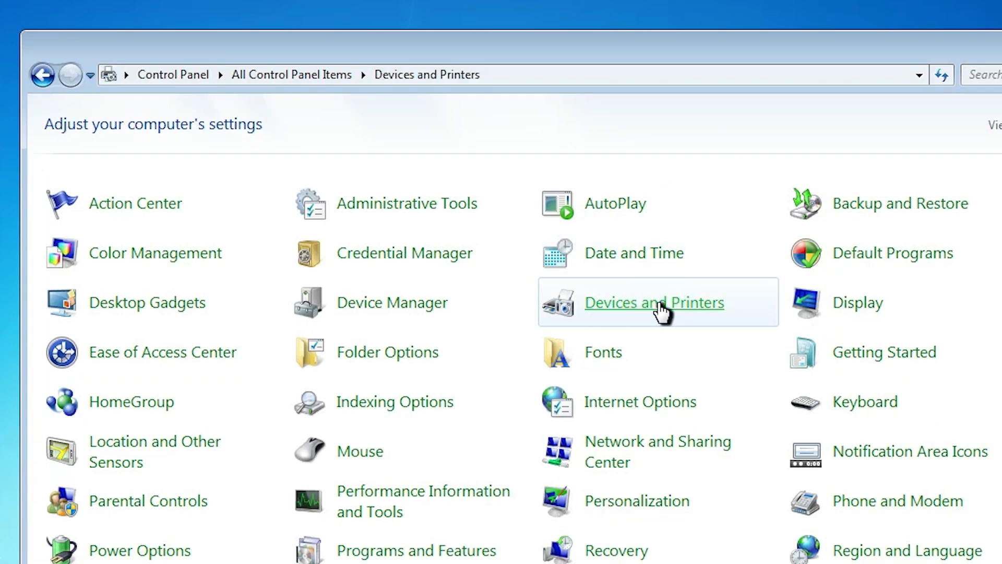